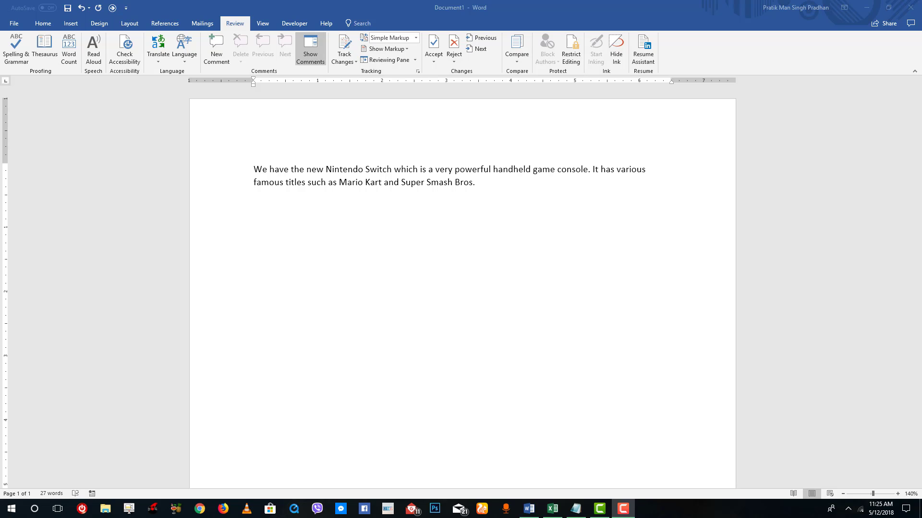
- Replace 'famous' with the synonym 'well-known' from the right-click Synonyms list
left_click(479, 221)
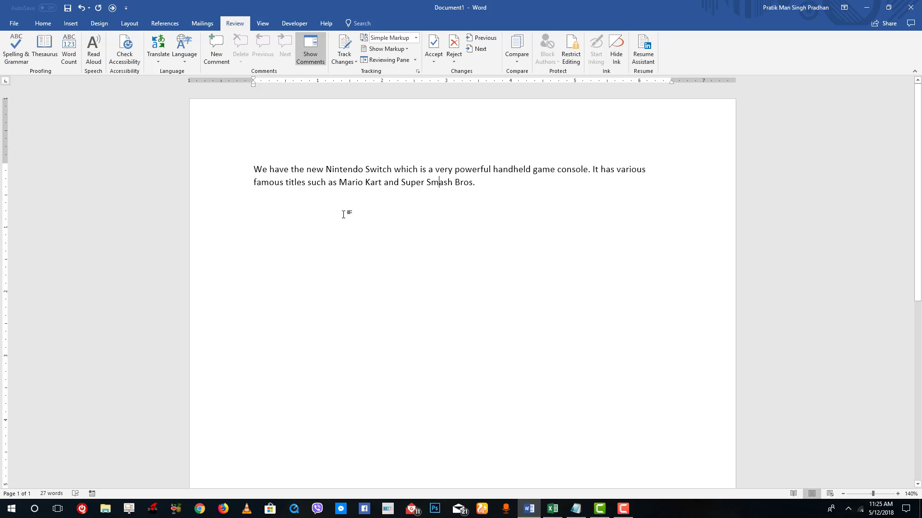
key("ctrl+a")
left_click(366, 246)
left_click(267, 182)
left_click(270, 183)
right_click(271, 185)
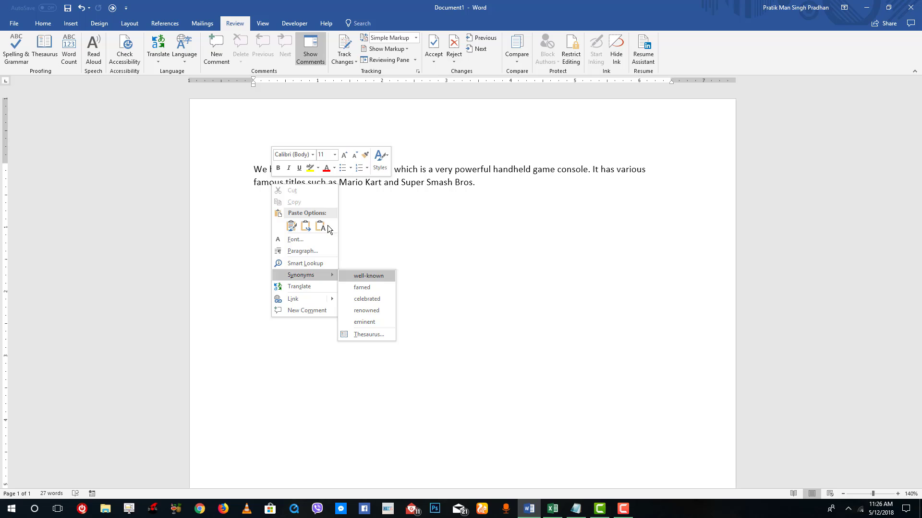
mouse_move(302, 274)
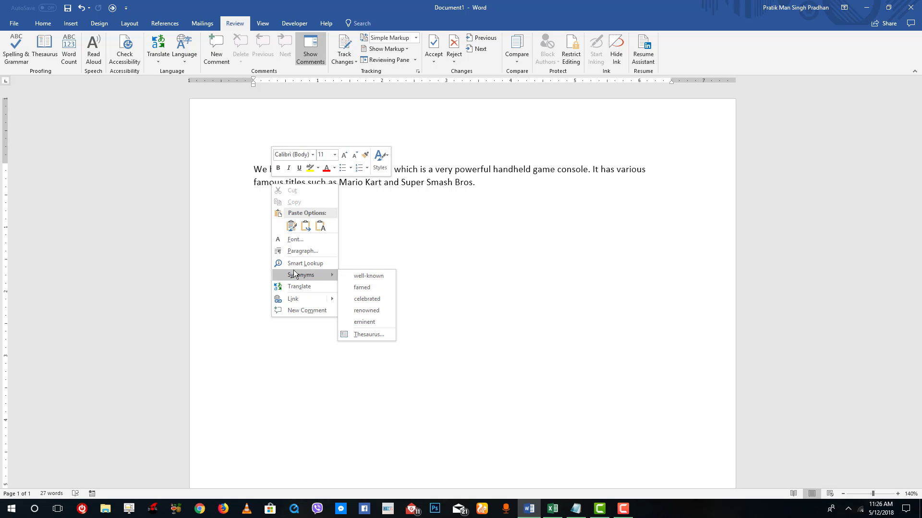
left_click(346, 276)
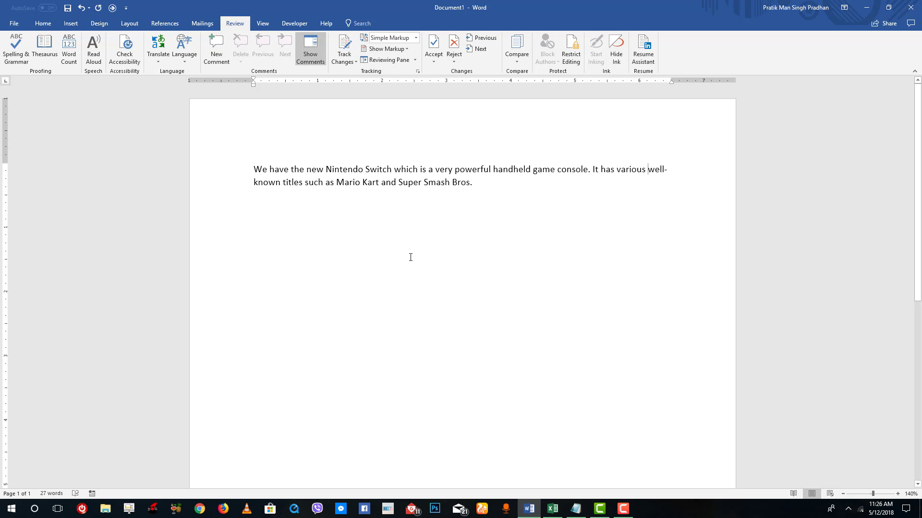
- In the Thesaurus, follow 'renowned' and insert its synonym 'popular' in place of 'well-known'
right_click(263, 182)
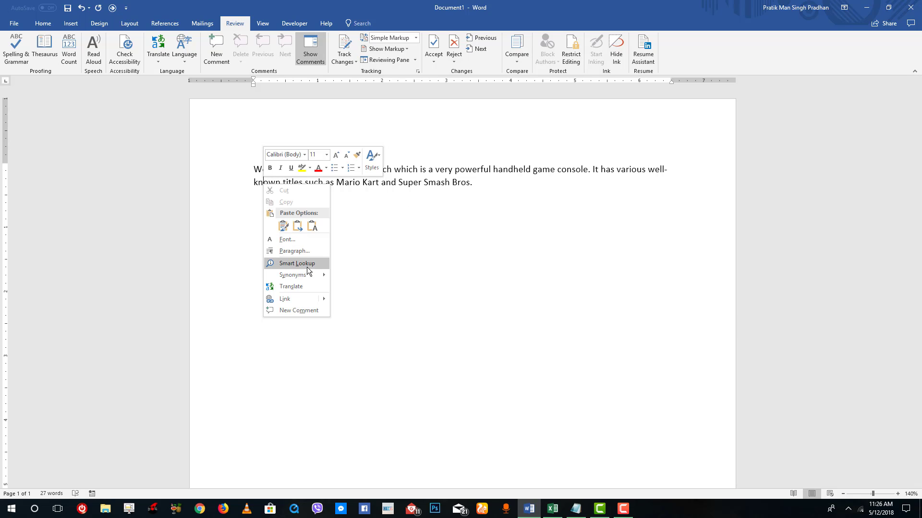
mouse_move(292, 275)
left_click(364, 335)
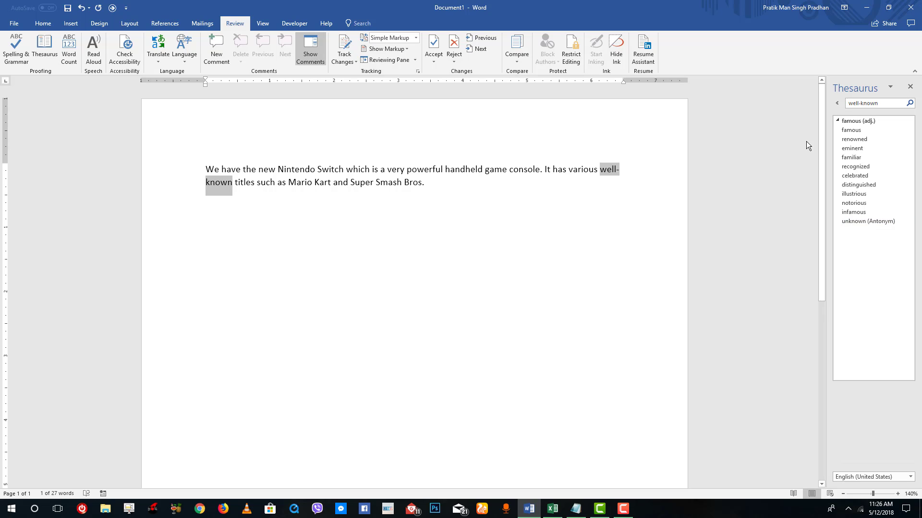
left_click(867, 140)
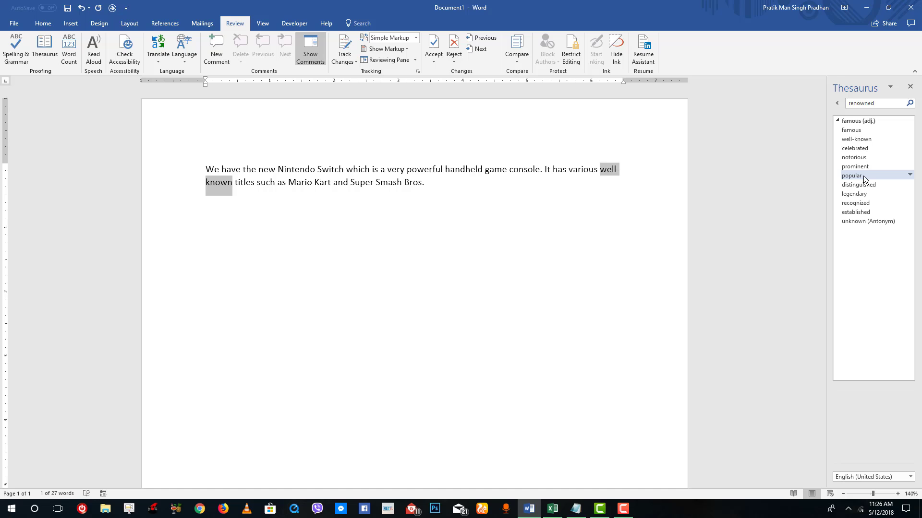
left_click(910, 177)
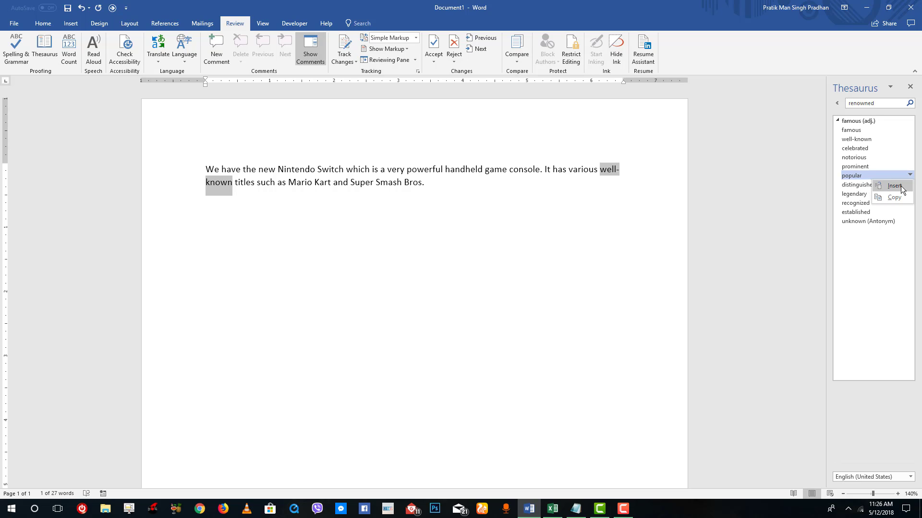
left_click(894, 185)
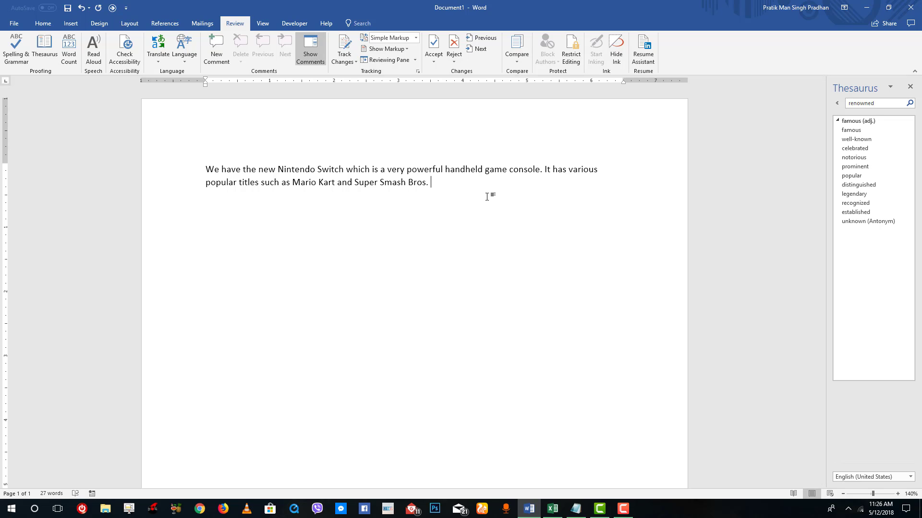
- Run Smart Lookup on the selected words 'Nintendo Switch'
left_click_drag(432, 182, 354, 183)
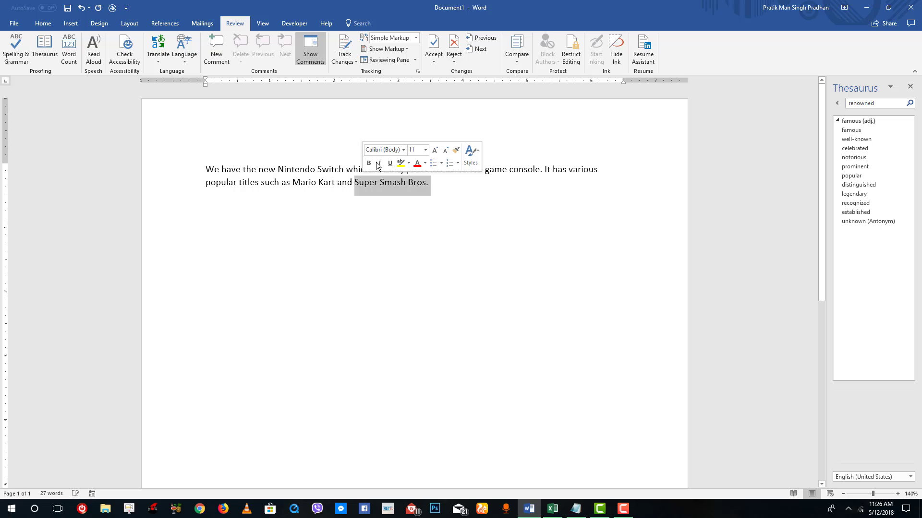
left_click(496, 209)
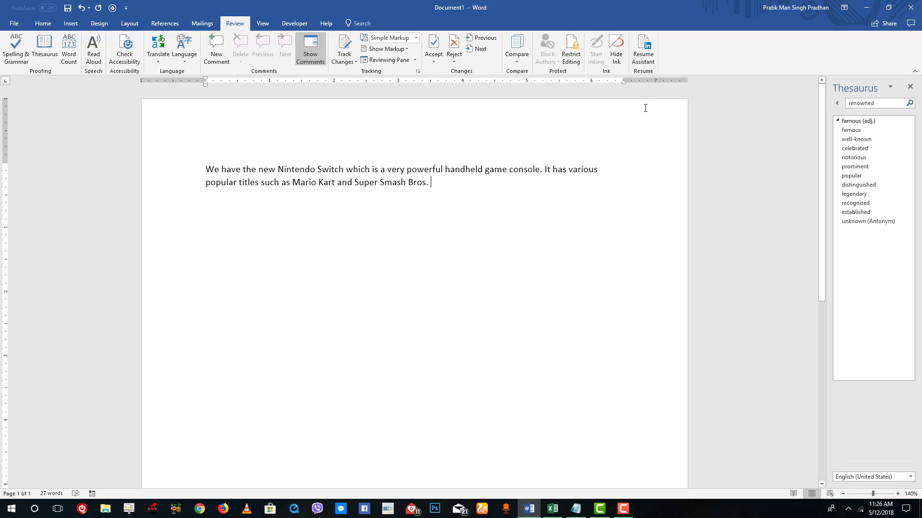
left_click_drag(345, 173, 278, 170)
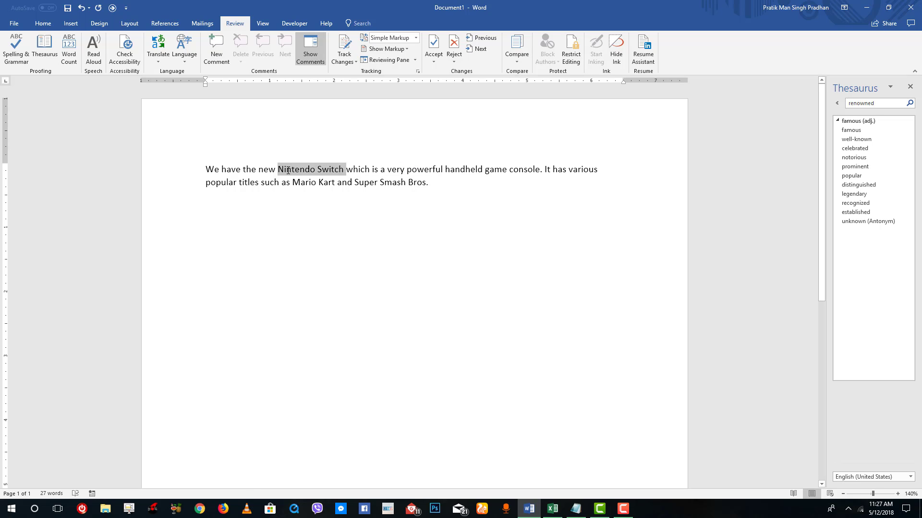
right_click(301, 169)
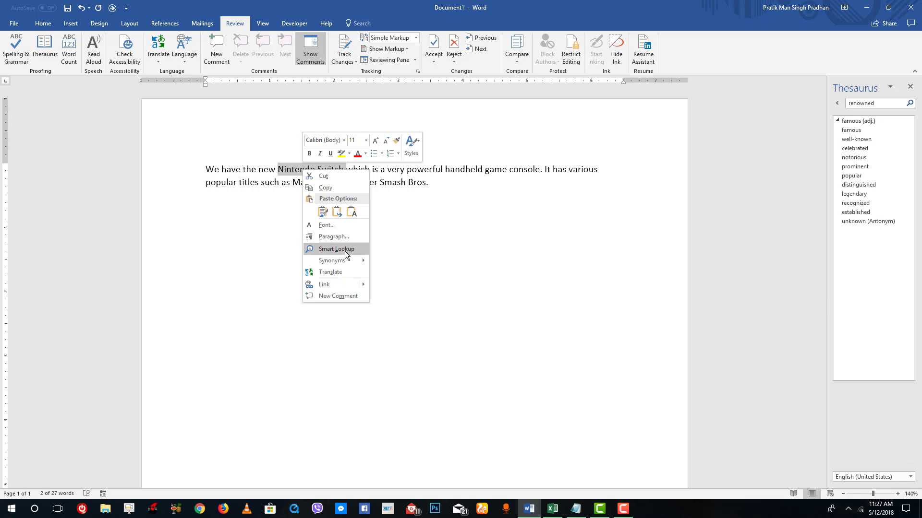
left_click(345, 252)
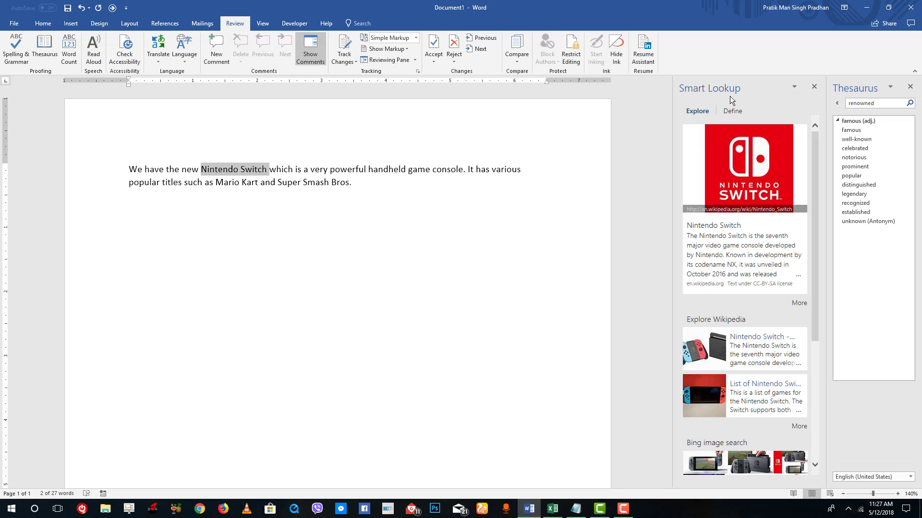
scroll(720, 209, "down", 5)
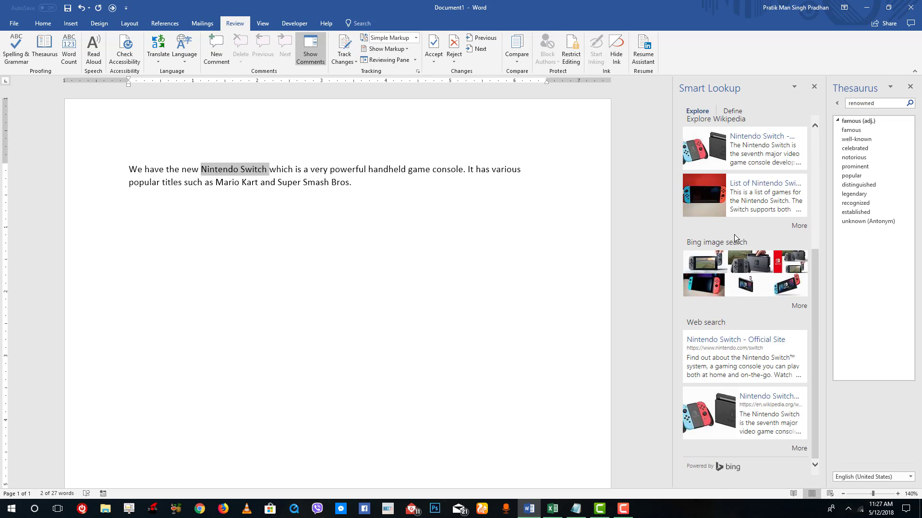
scroll(734, 234, "up", 5)
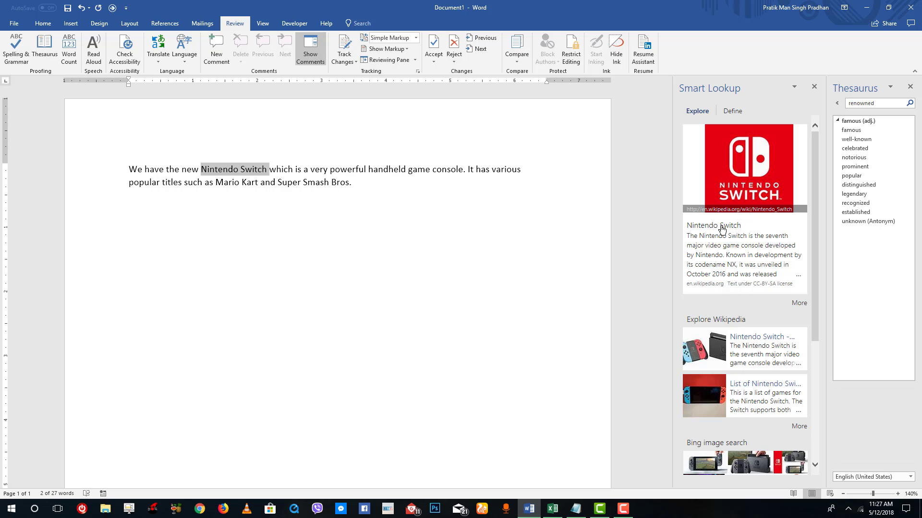
scroll(749, 228, "down", 5)
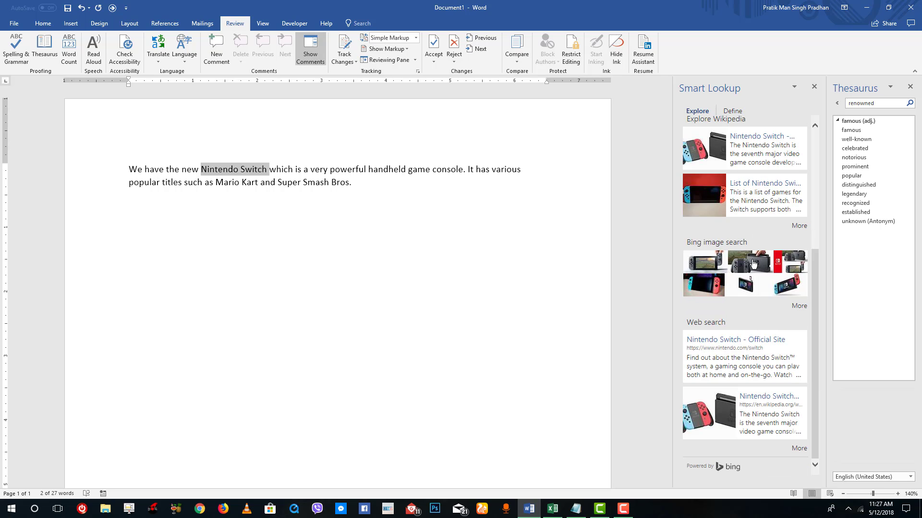
scroll(760, 316, "up", 5)
scroll(757, 329, "down", 1)
scroll(749, 216, "up", 1)
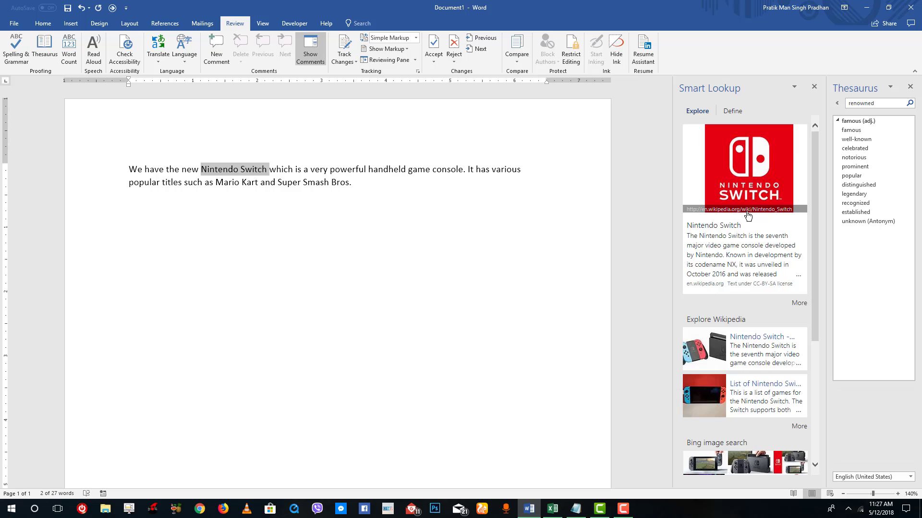
scroll(742, 223, "down", 5)
scroll(739, 233, "up", 5)
scroll(756, 245, "down", 4)
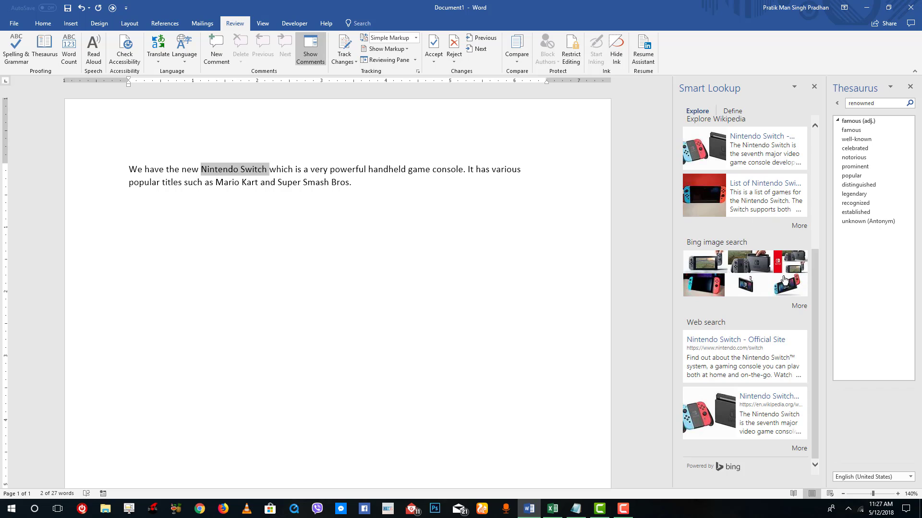
scroll(742, 366, "up", 1)
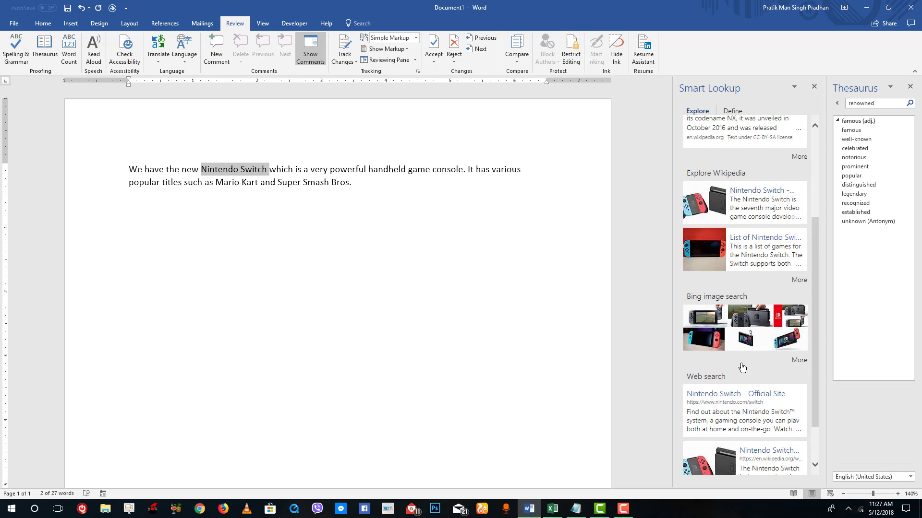
scroll(742, 367, "down", 1)
scroll(777, 420, "up", 4)
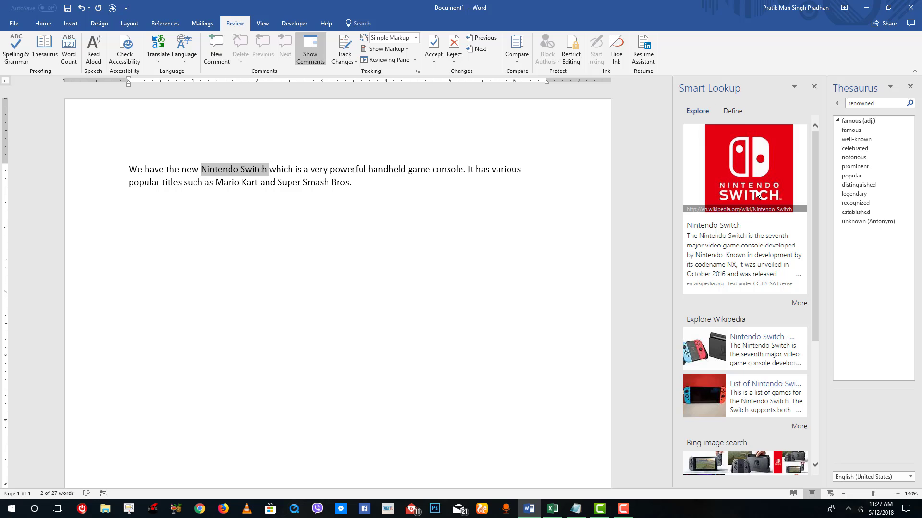
- Check the Define results for 'Nintendo Switch', then return to the Explore results
left_click(729, 113)
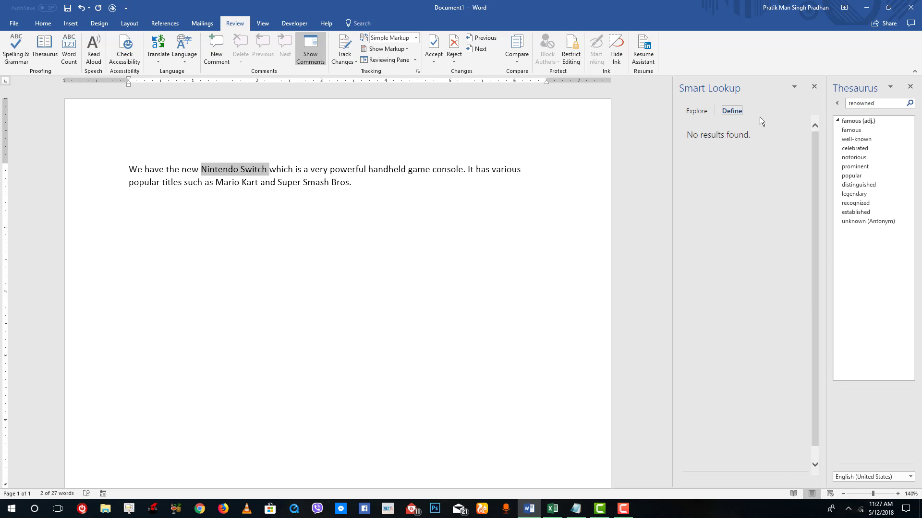
left_click(697, 111)
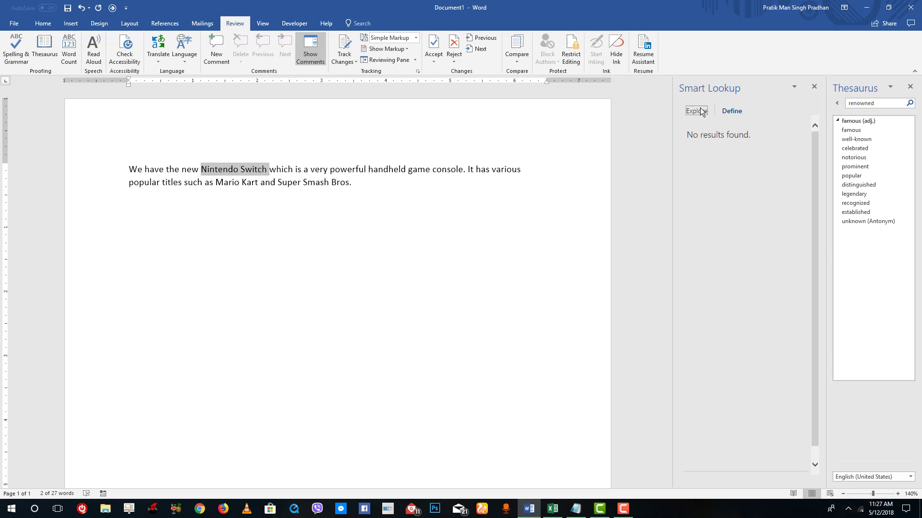
- Smart Lookup 'game console' and check Define, which finds no definition
left_click_drag(407, 171, 464, 171)
right_click(428, 167)
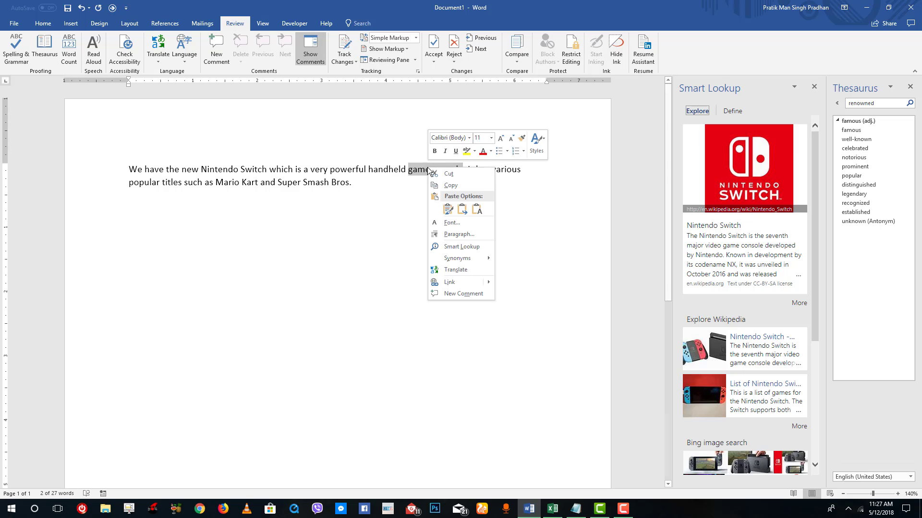
left_click(473, 246)
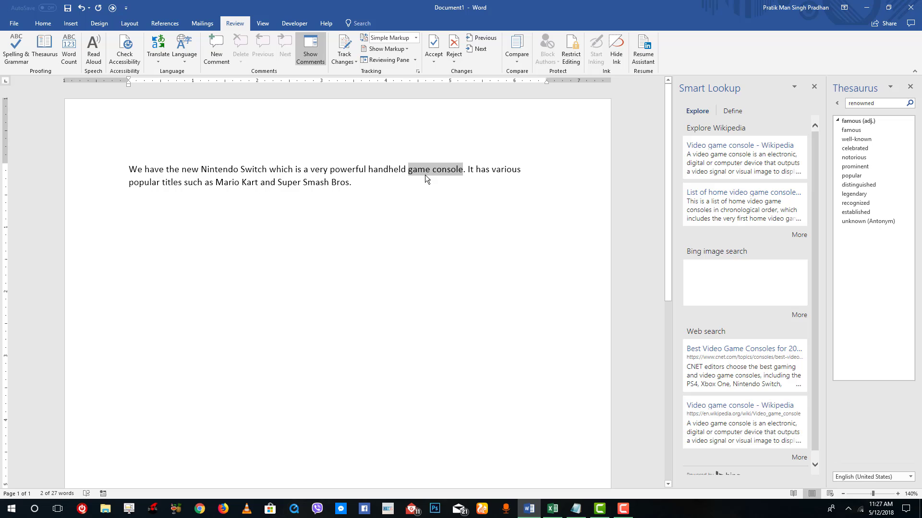
left_click(733, 111)
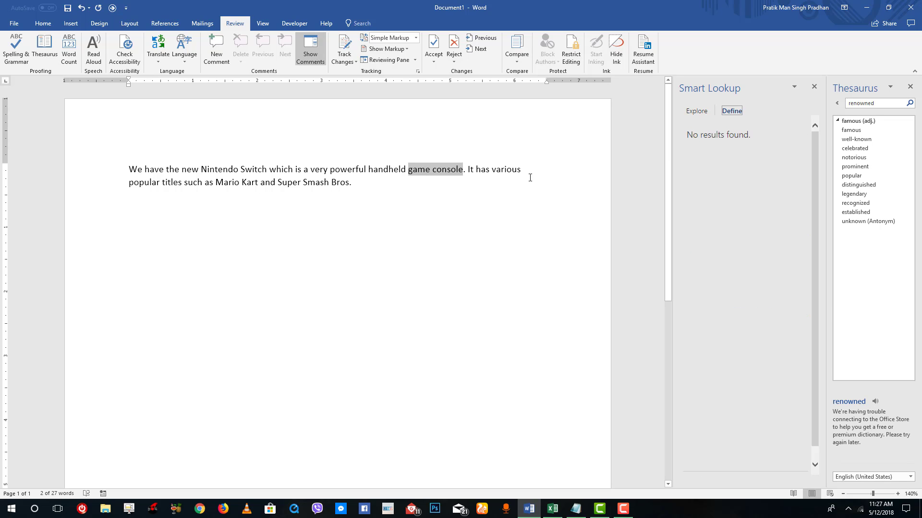
left_click_drag(433, 173, 456, 173)
left_click(456, 172)
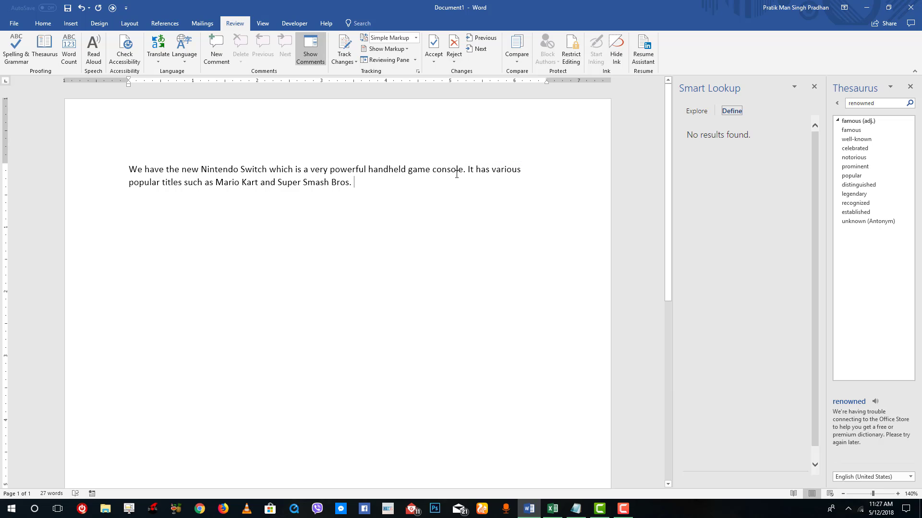
- Smart Lookup 'console' and show its dictionary definition with verb and noun senses
right_click(454, 174)
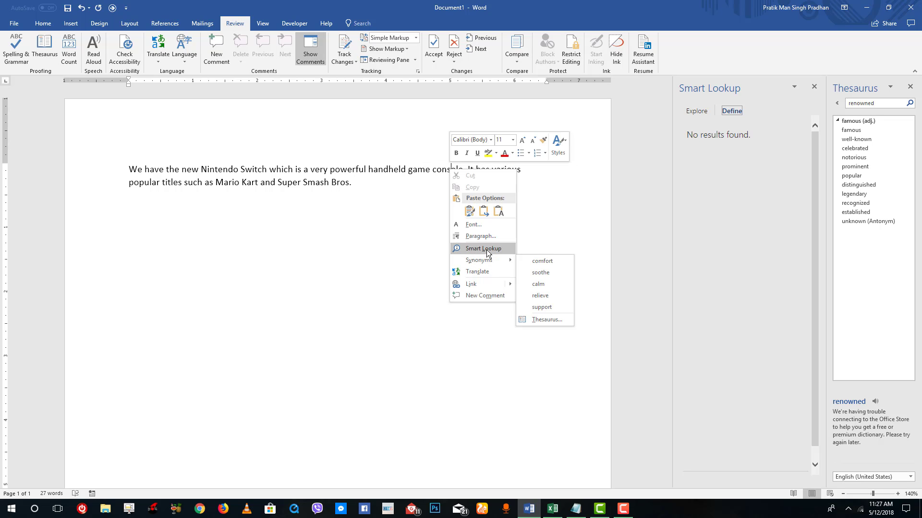
left_click(487, 249)
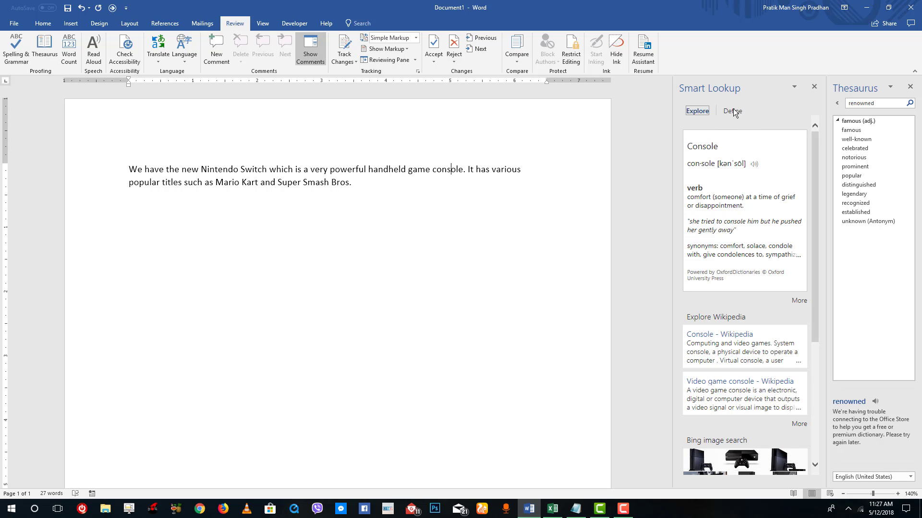
left_click(733, 112)
scroll(713, 259, "down", 3)
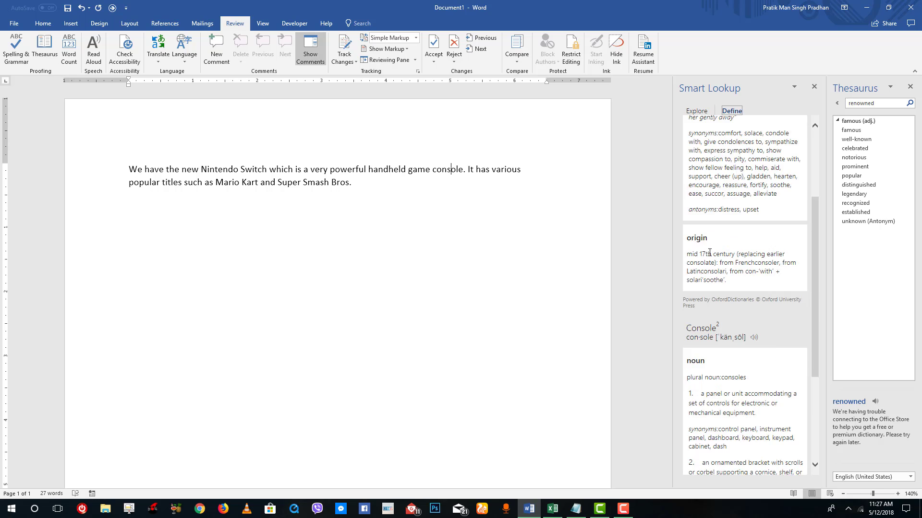
scroll(713, 260, "down", 3)
scroll(712, 263, "up", 5)
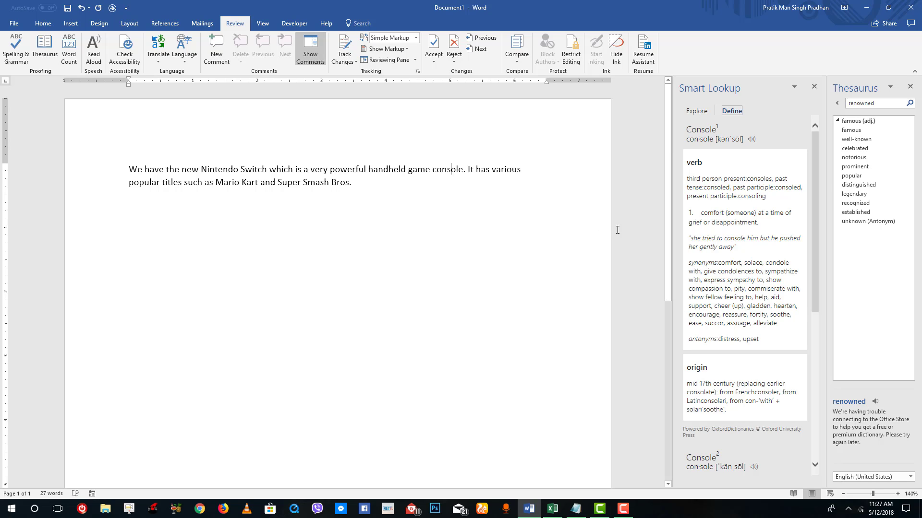
scroll(755, 201, "down", 5)
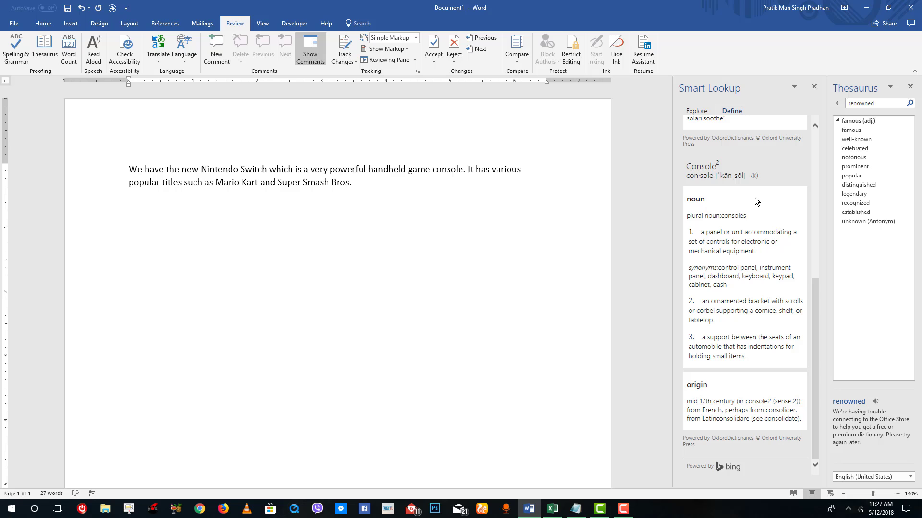